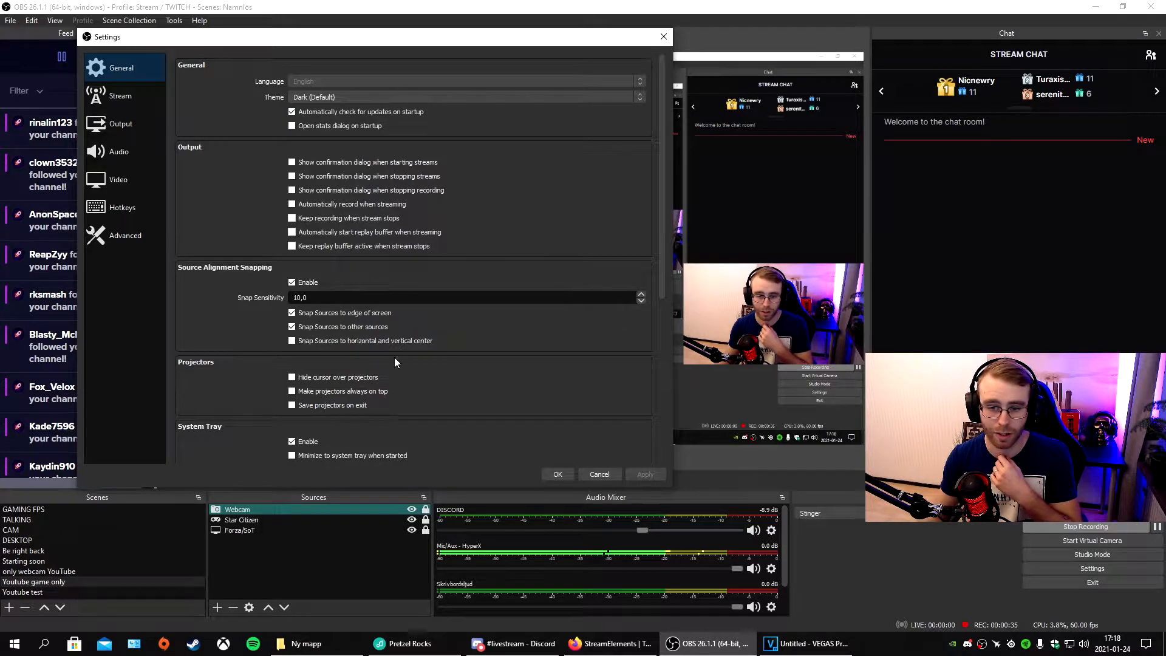
- Review the streaming service and server choices in the stream settings, keeping Twitch and Auto (Recommended)
click(130, 96)
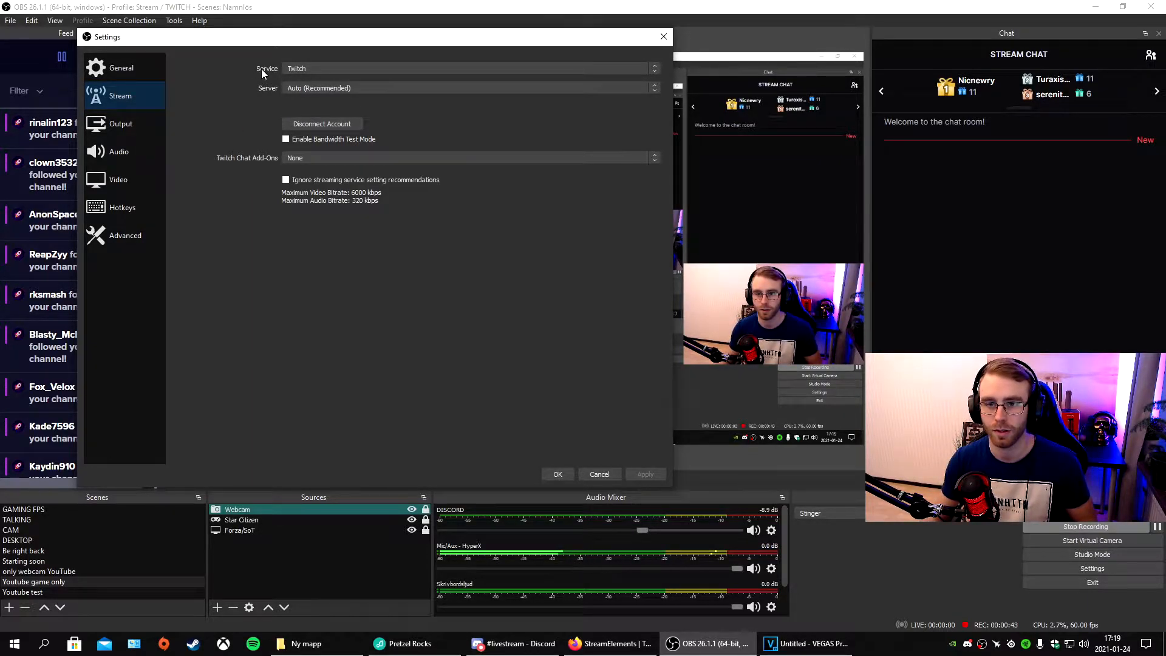
click(309, 69)
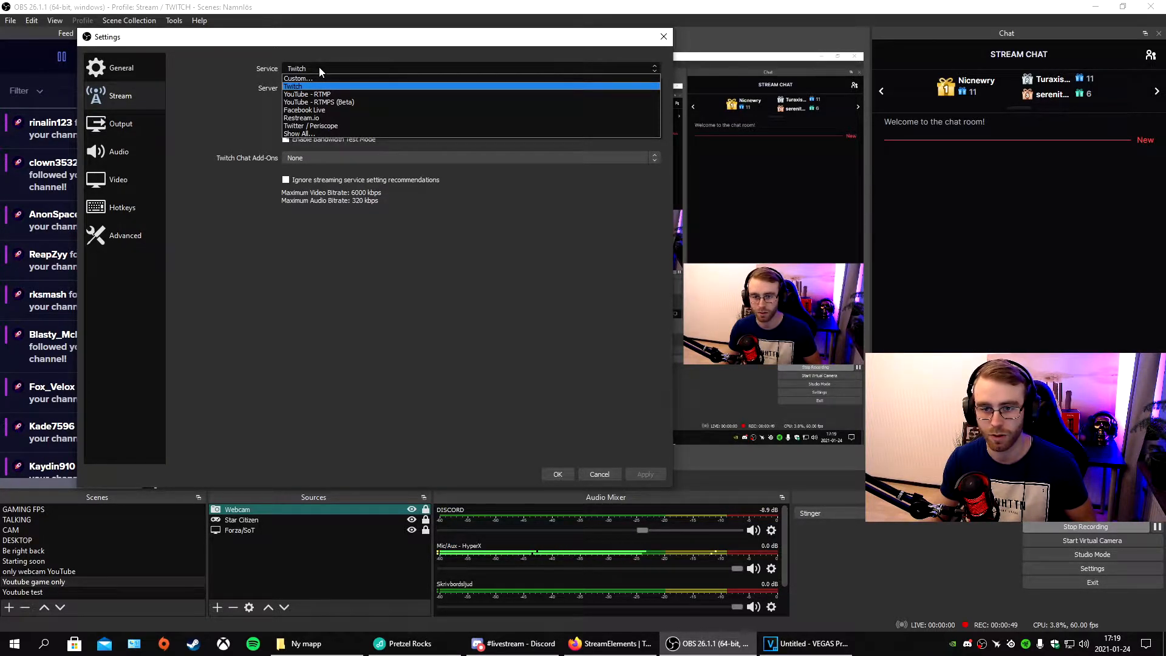
click(243, 71)
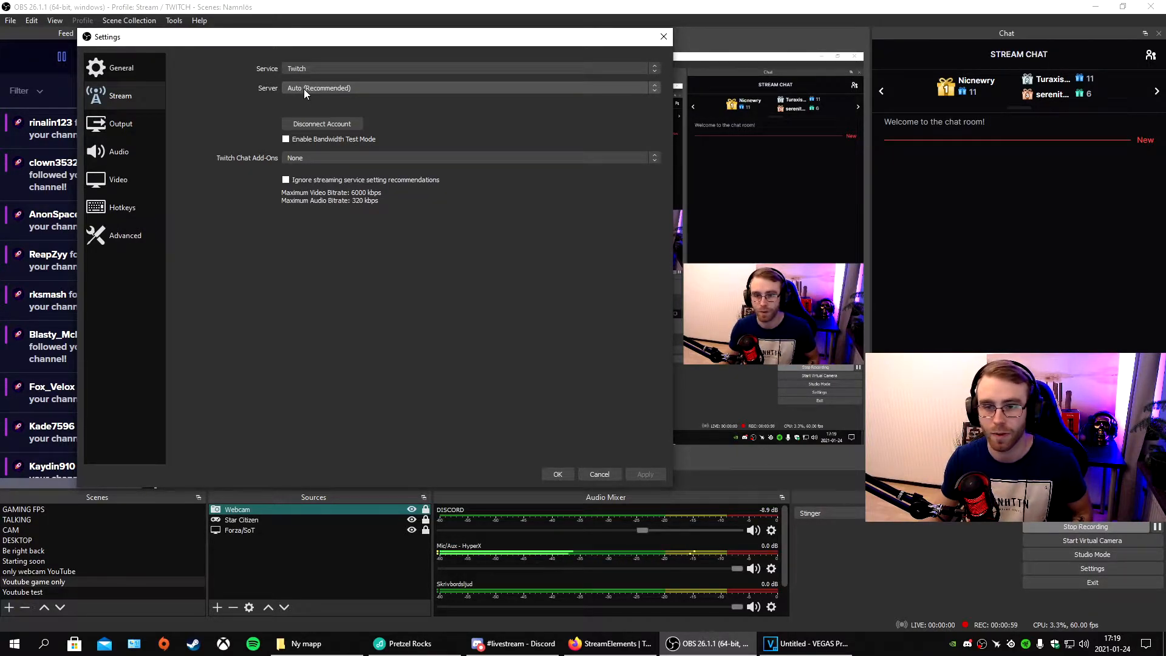
click(325, 90)
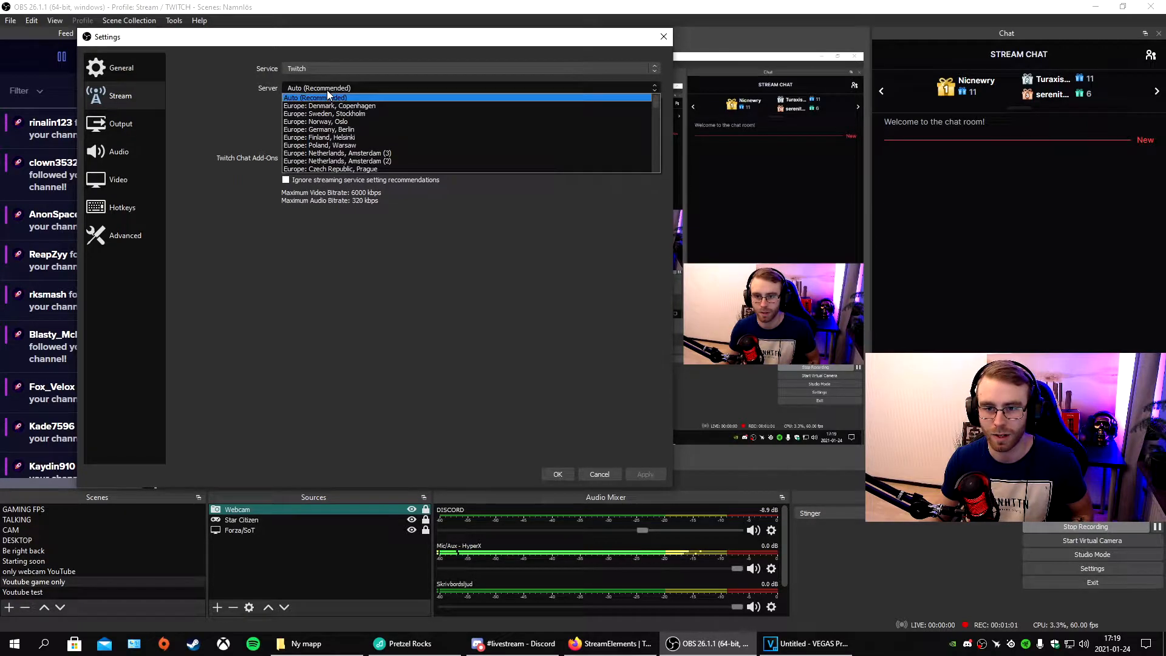
click(326, 91)
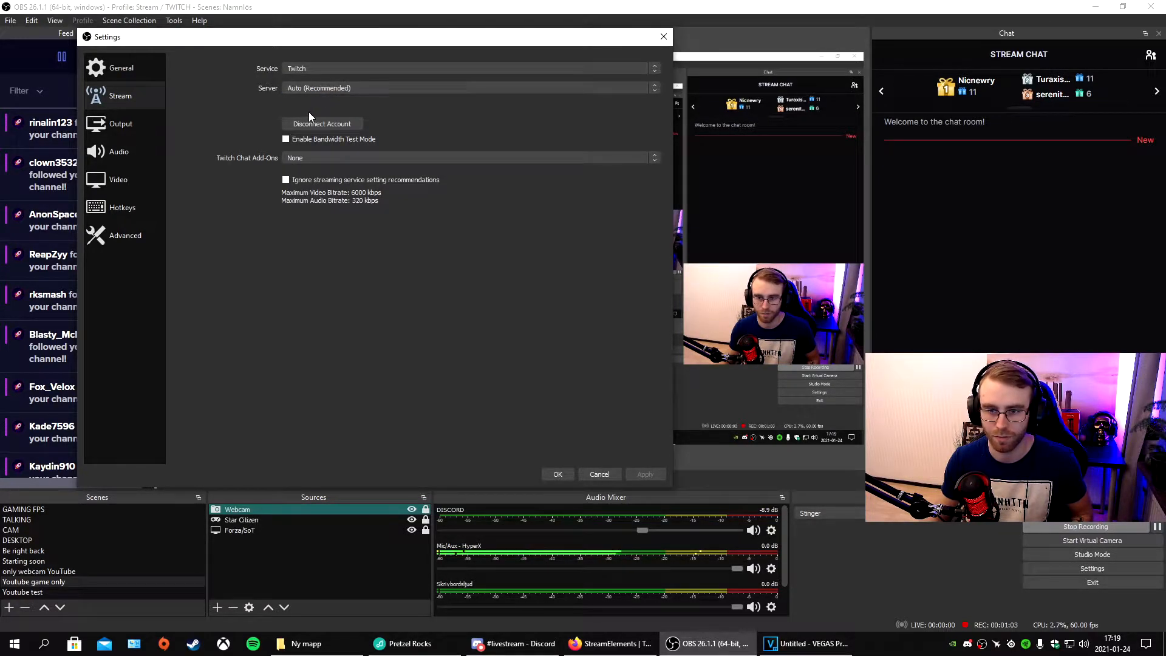
- Review the rate control choices in the streaming output settings, keeping CBR
click(121, 126)
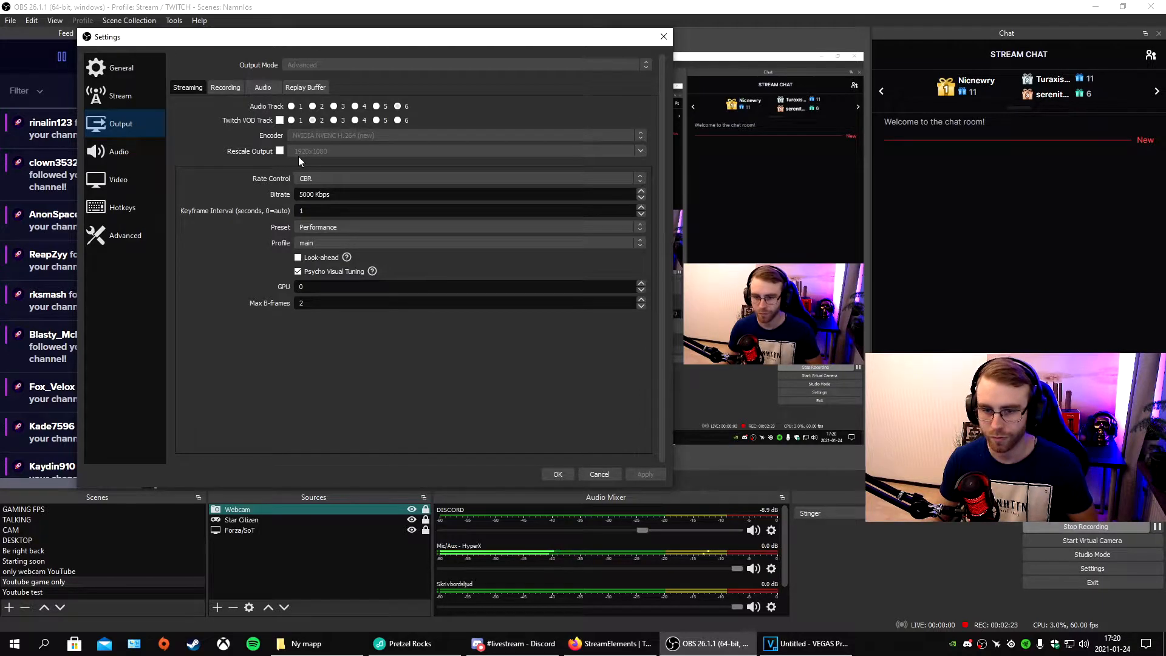
click(326, 179)
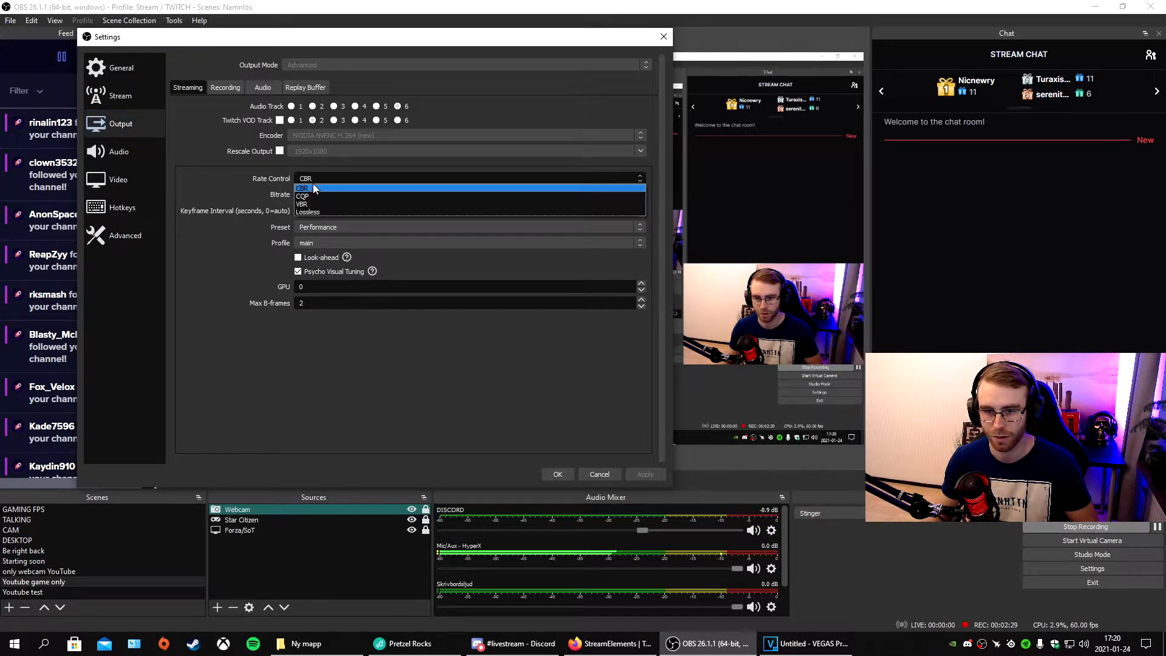
click(326, 177)
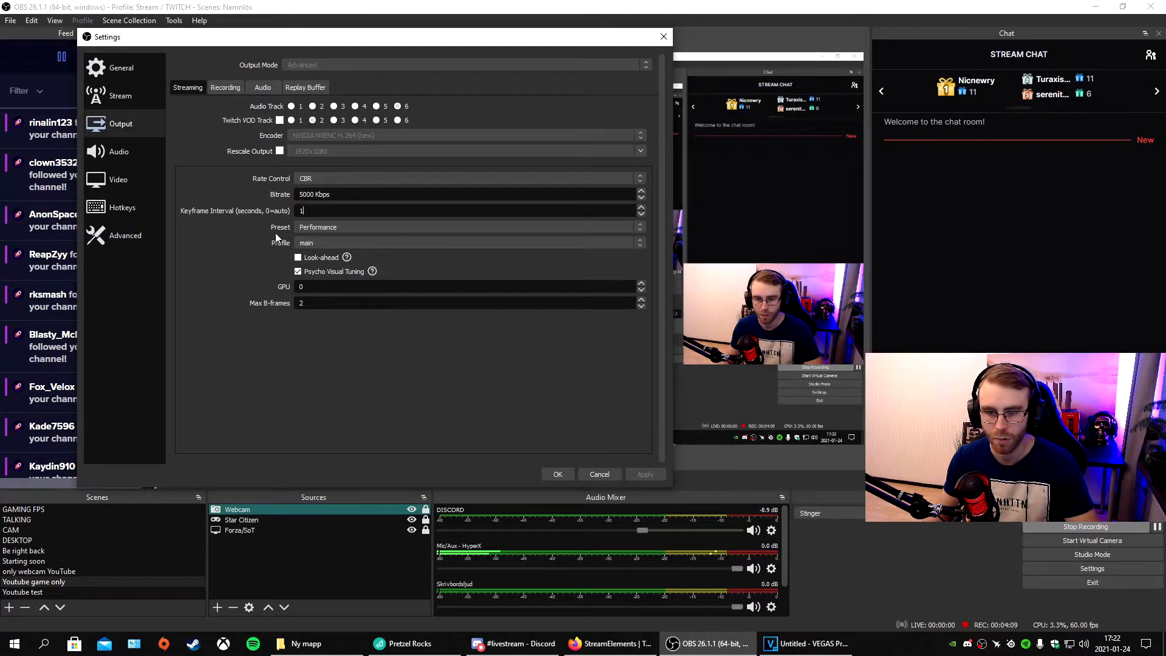
- Select Performance as the encoder preset for the streaming output
click(335, 228)
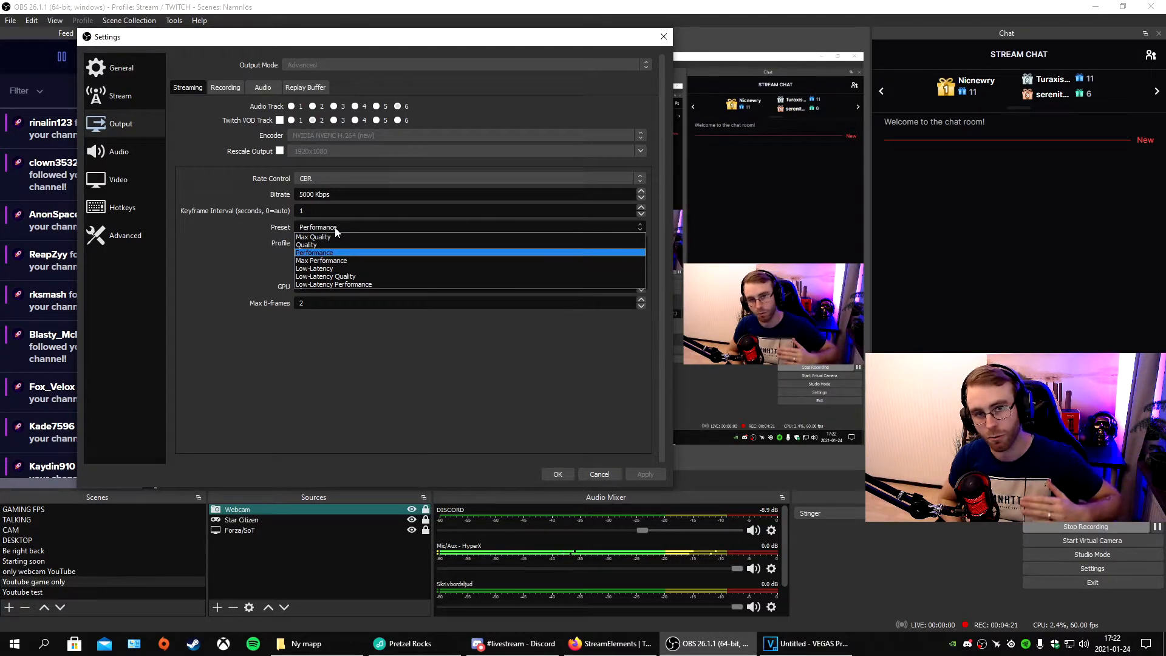
click(313, 252)
click(323, 228)
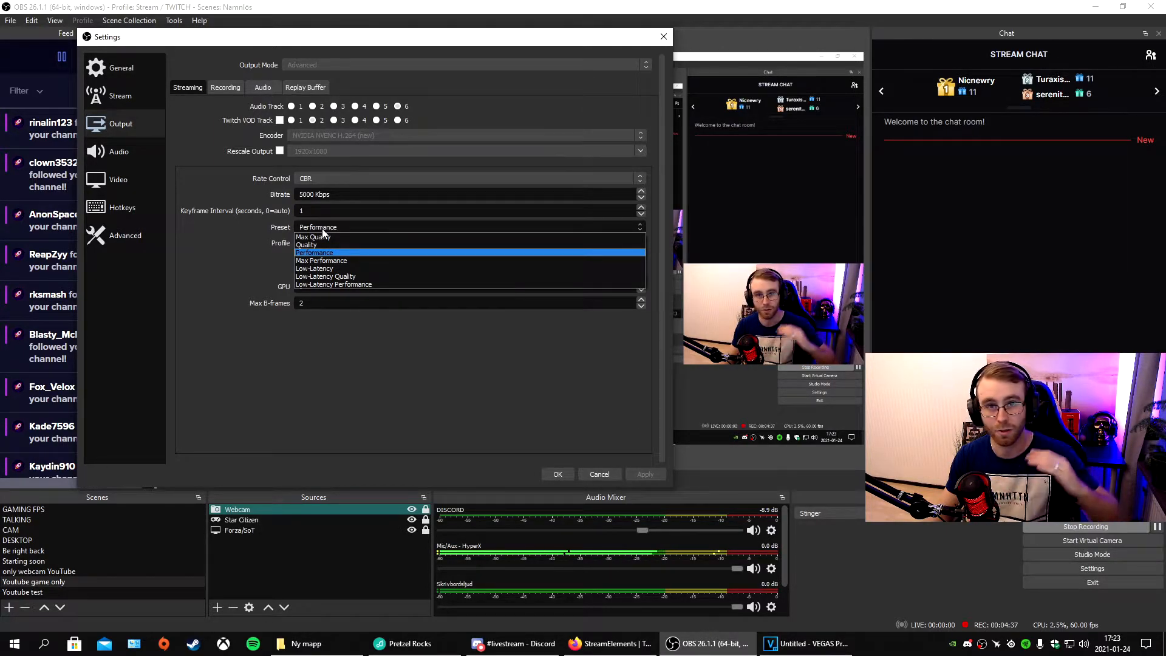
click(301, 253)
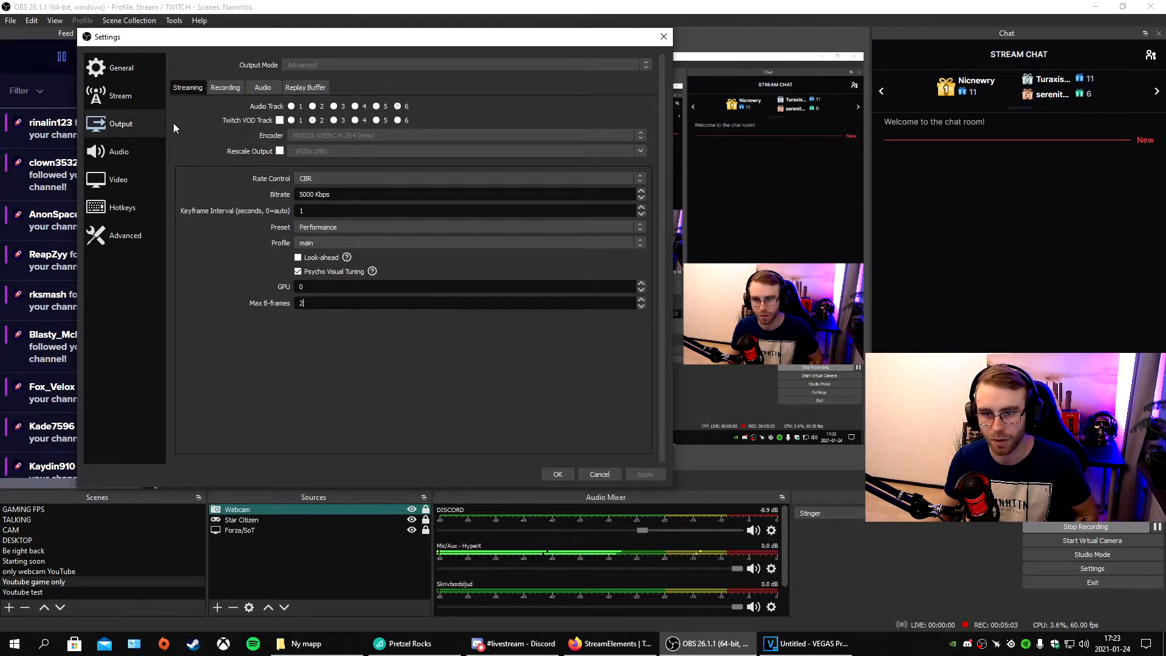
- Examine the audio bitrates of the six output tracks, comparing with the streaming output settings
click(262, 87)
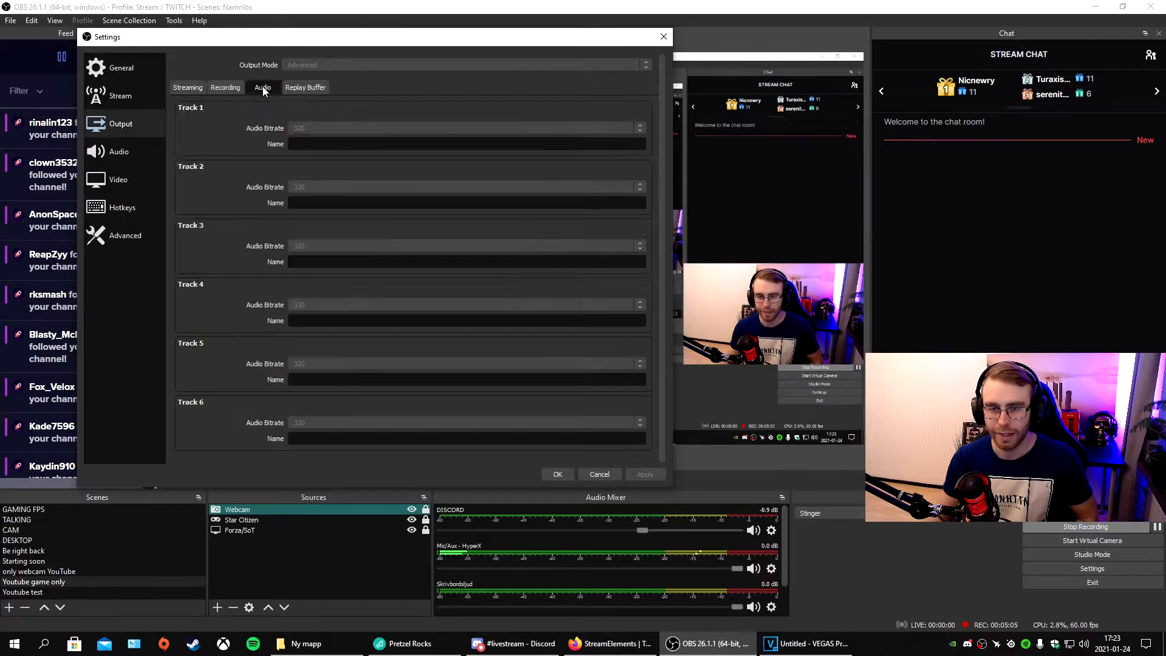
click(198, 88)
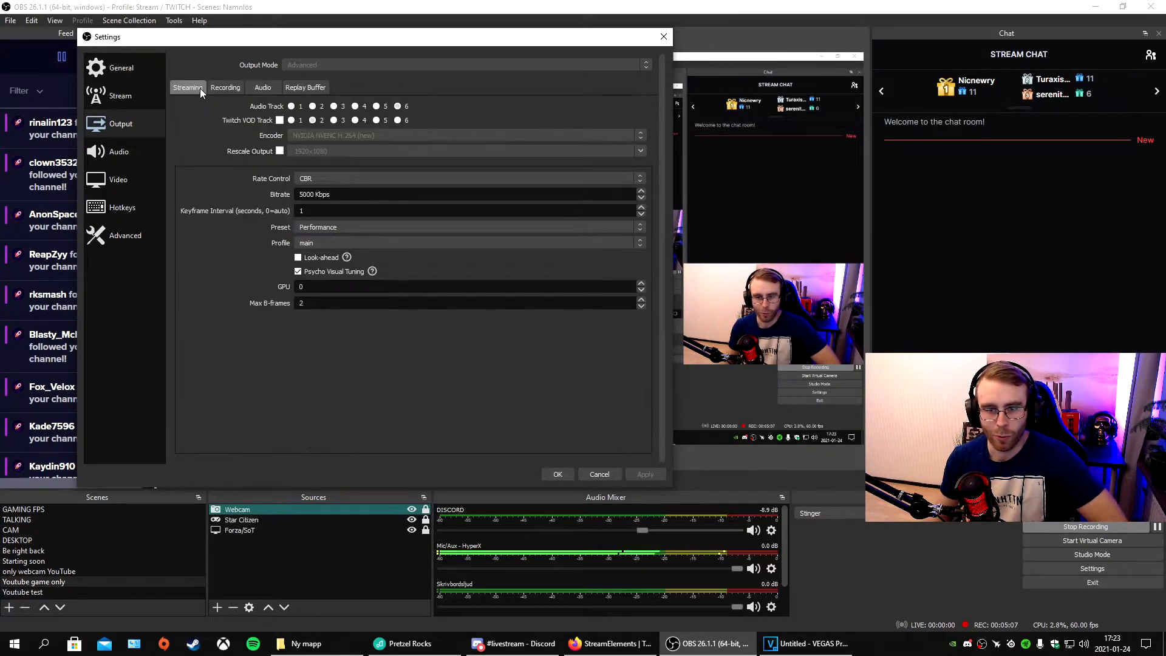
click(262, 88)
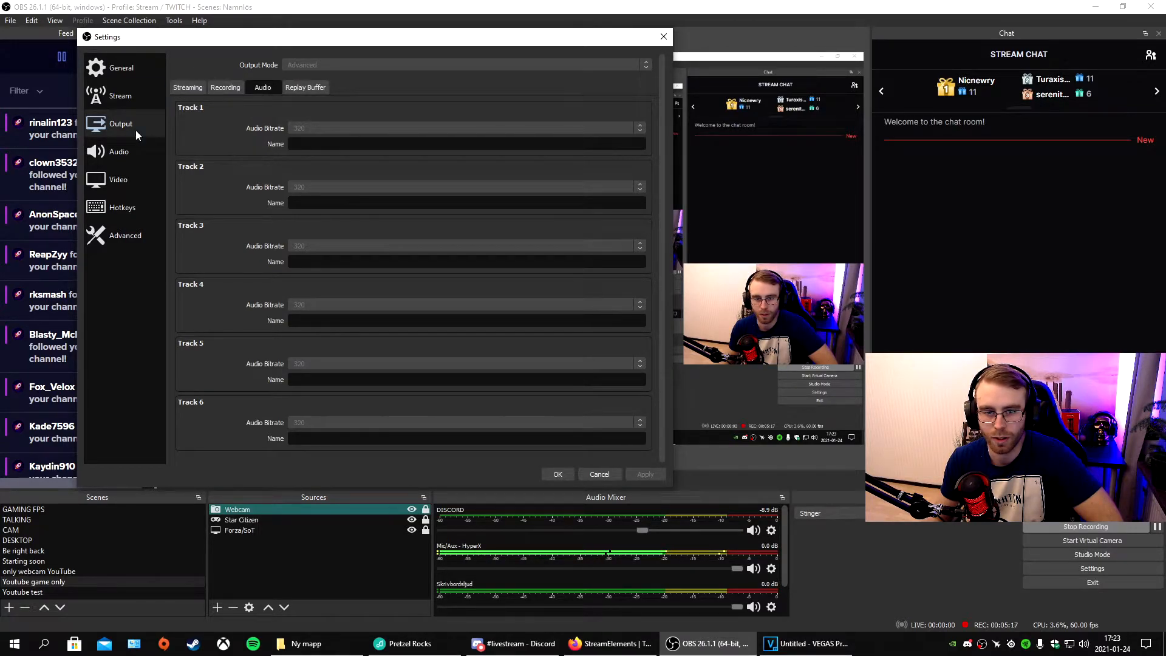
- Examine the audio settings, covering the global devices, meters, monitoring device, and push-to-mute and push-to-talk options
click(119, 151)
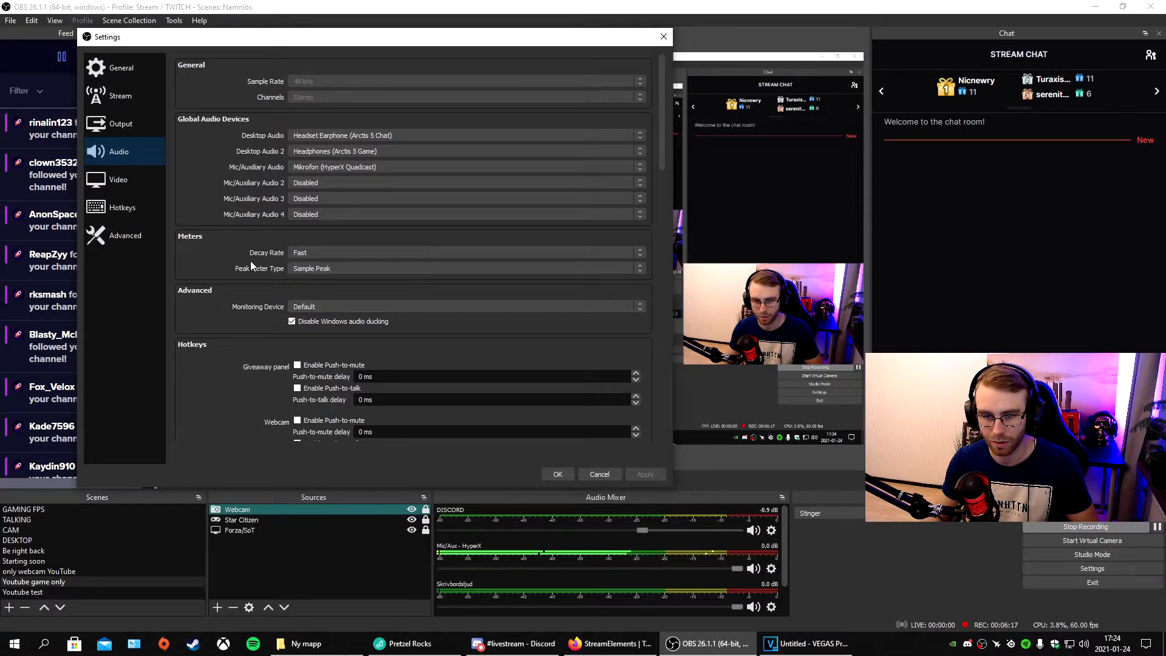
scroll(365, 291, down, 4)
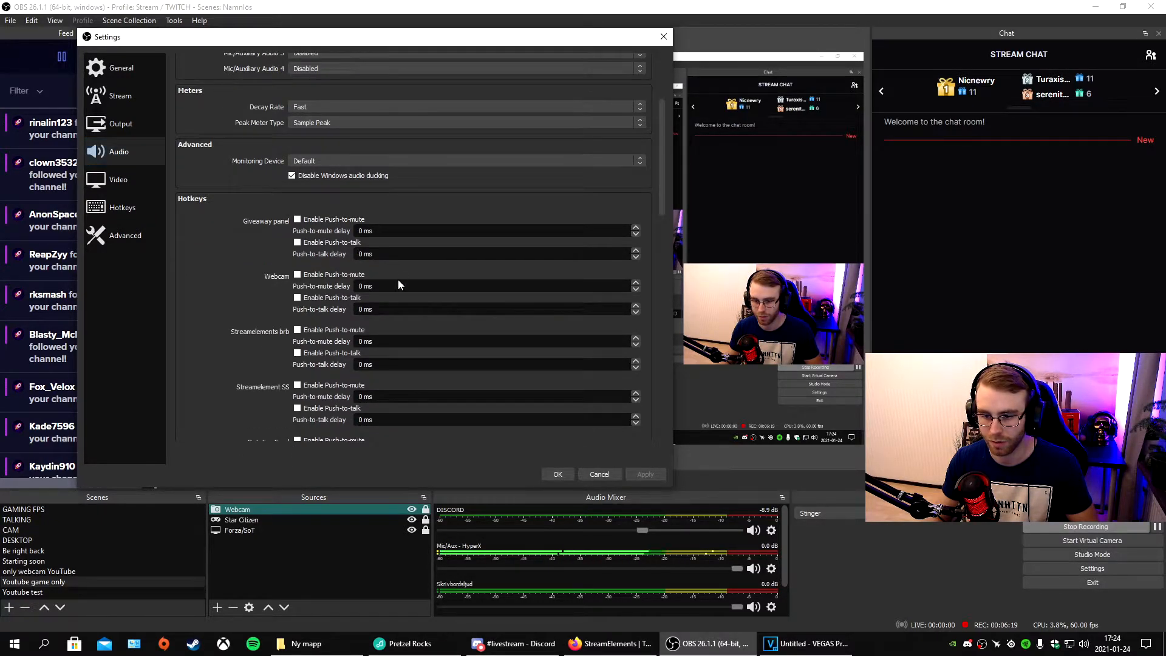
click(399, 285)
scroll(404, 210, down, 2)
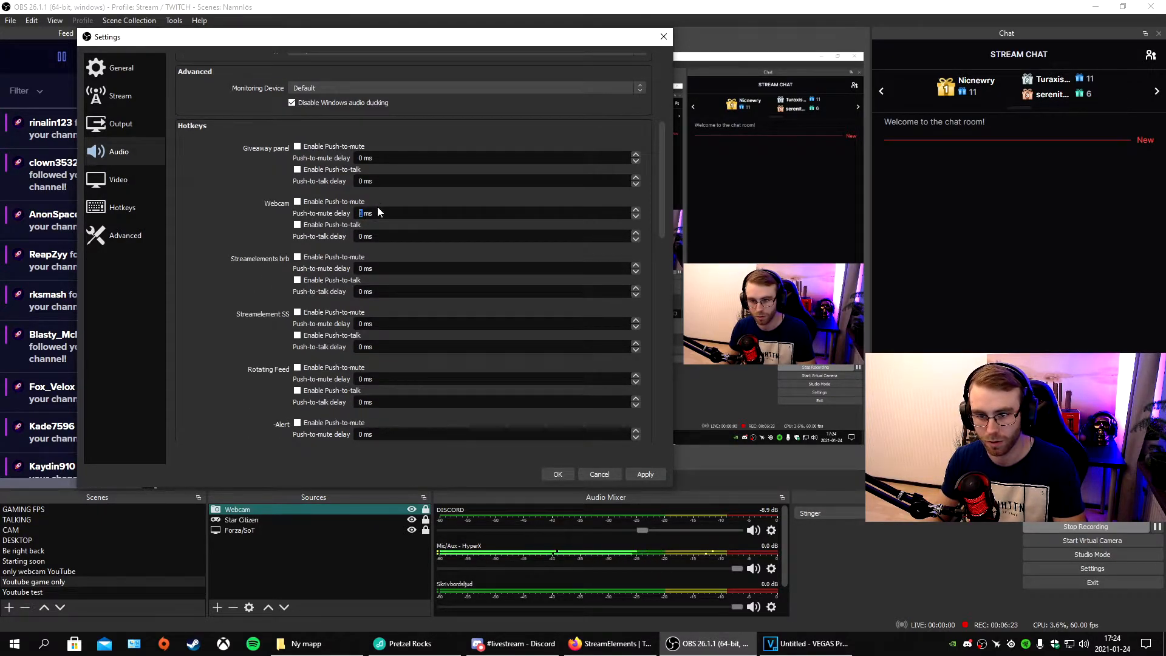
scroll(423, 205, up, 5)
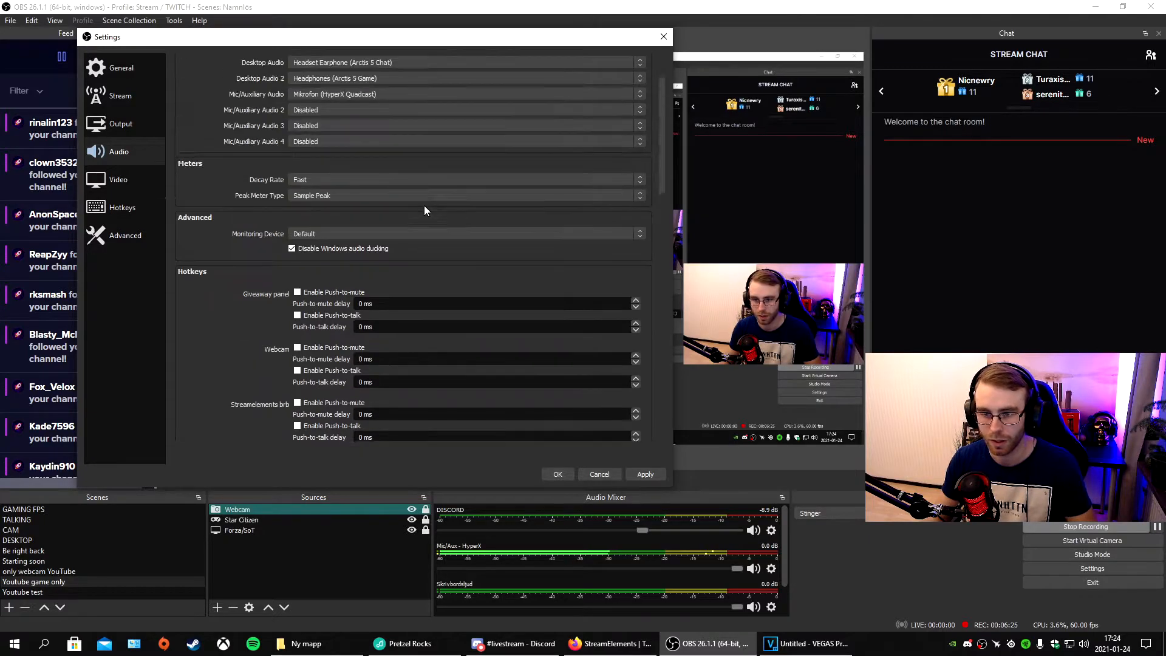
- Examine the video resolution and frame rate settings and the list of hotkey assignments
click(119, 181)
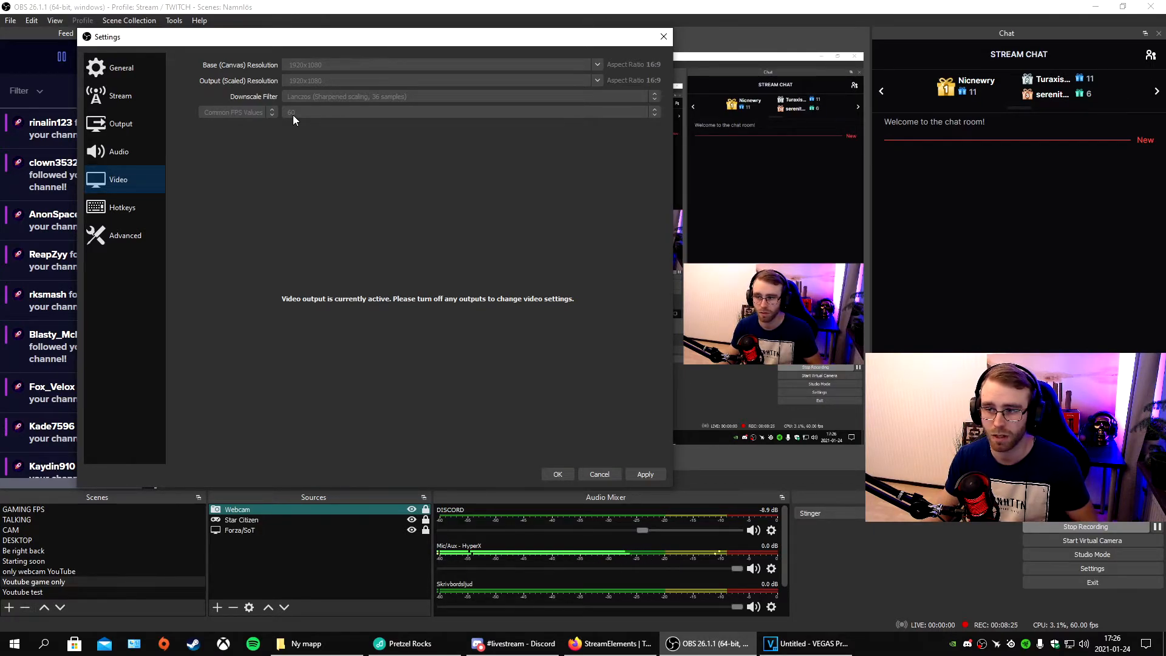
click(129, 213)
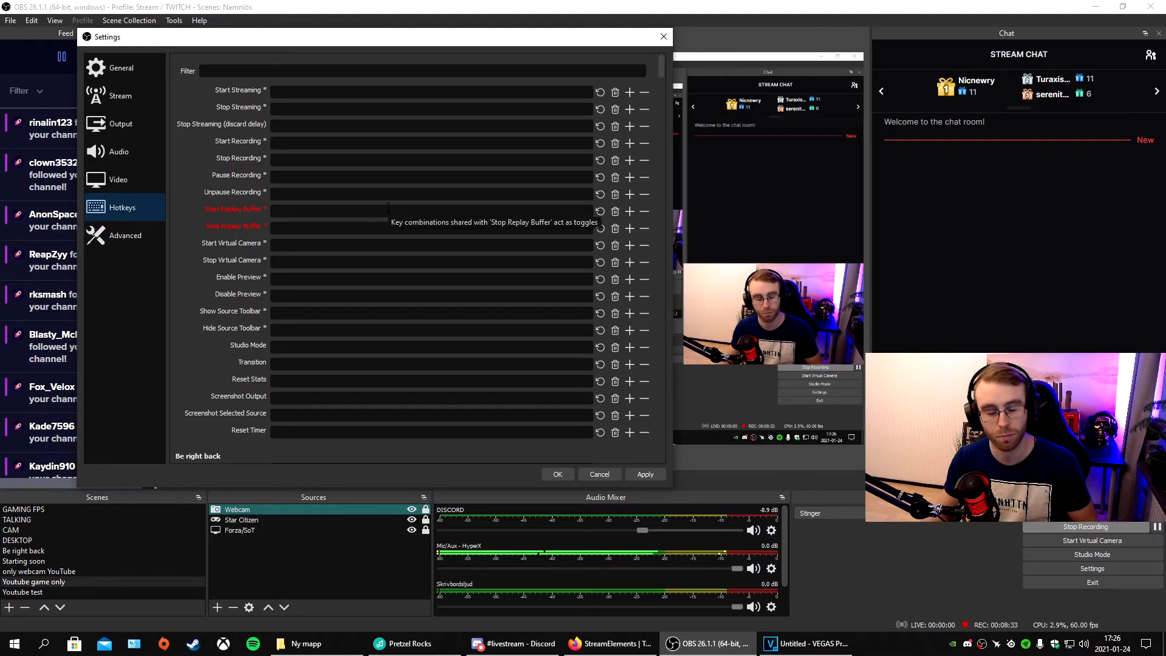
scroll(202, 297, down, 3)
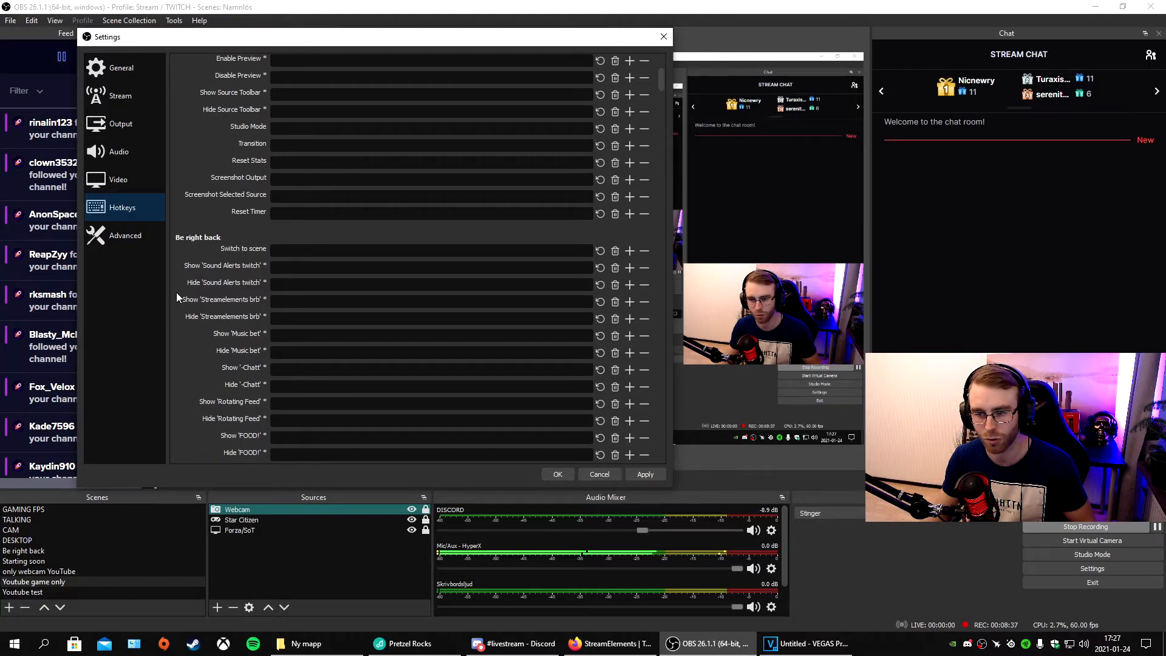
scroll(177, 294, up, 4)
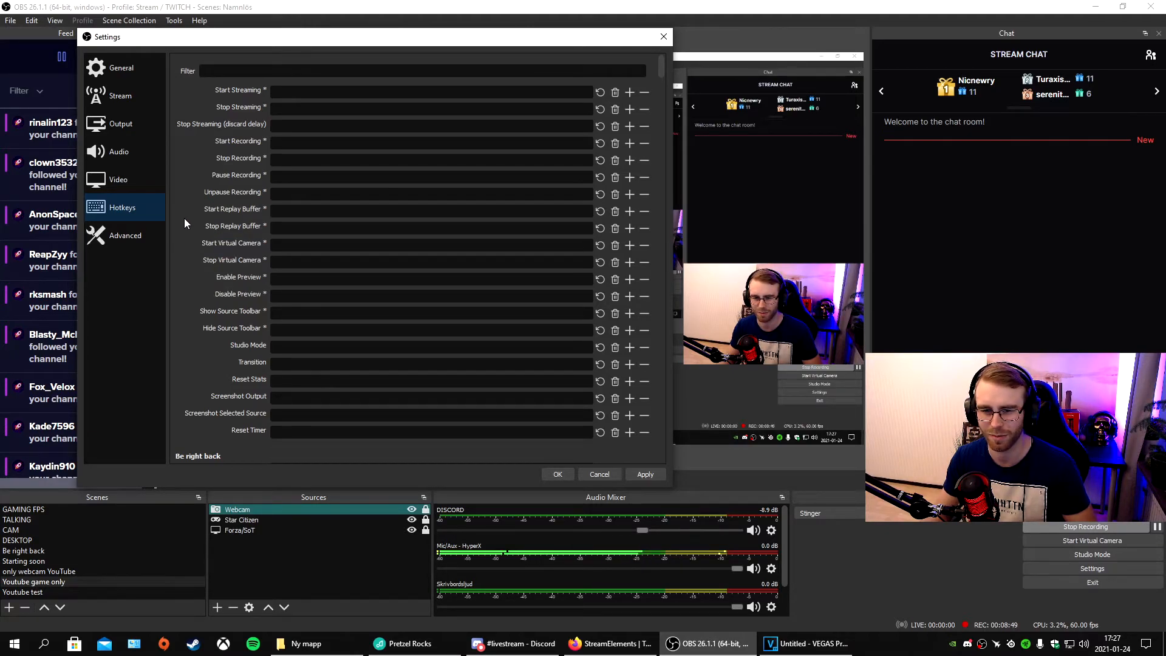
- Examine the advanced settings, including the process priority choices, stream delay, automatic reconnect and network options, keeping Above Normal priority
click(129, 238)
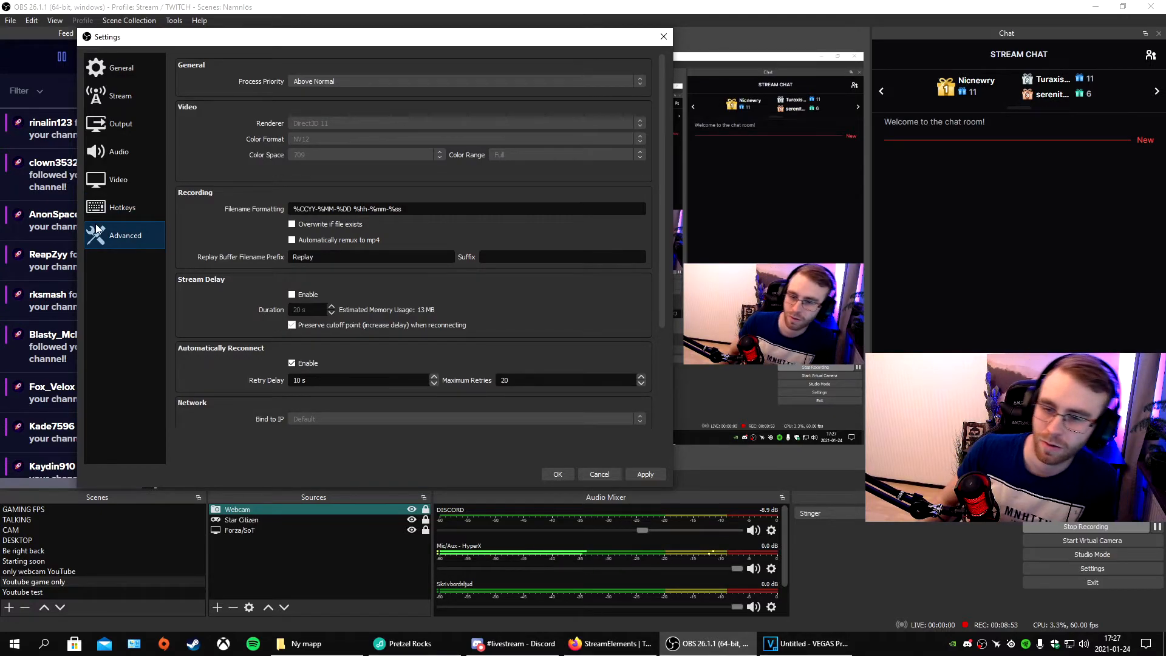
click(355, 82)
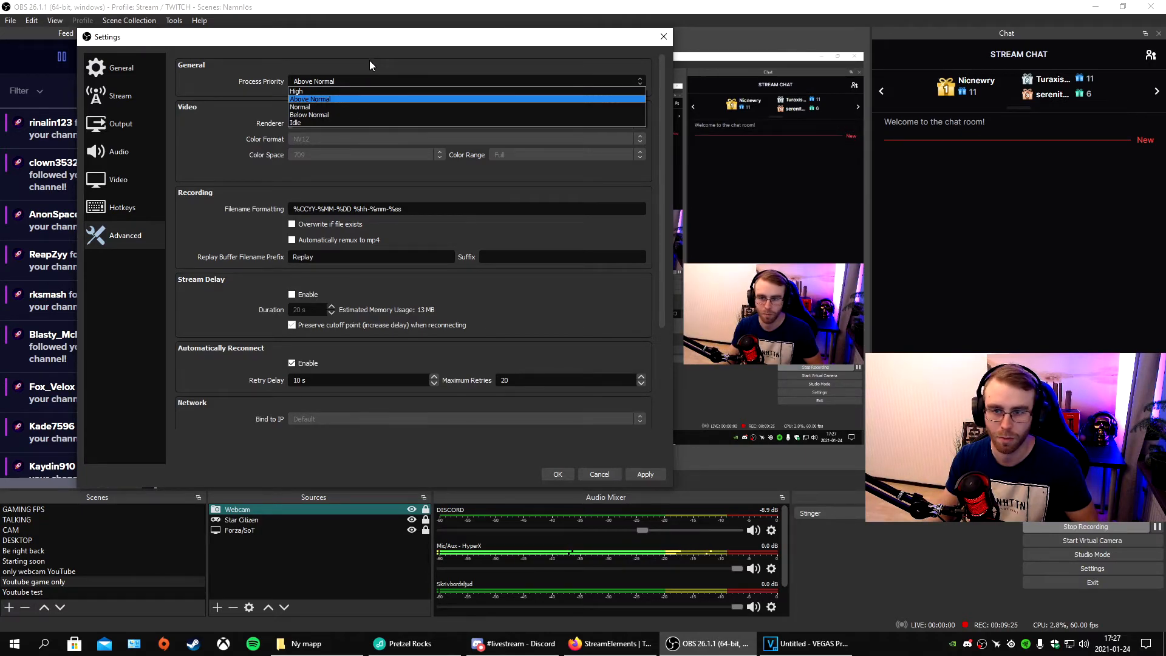
click(370, 60)
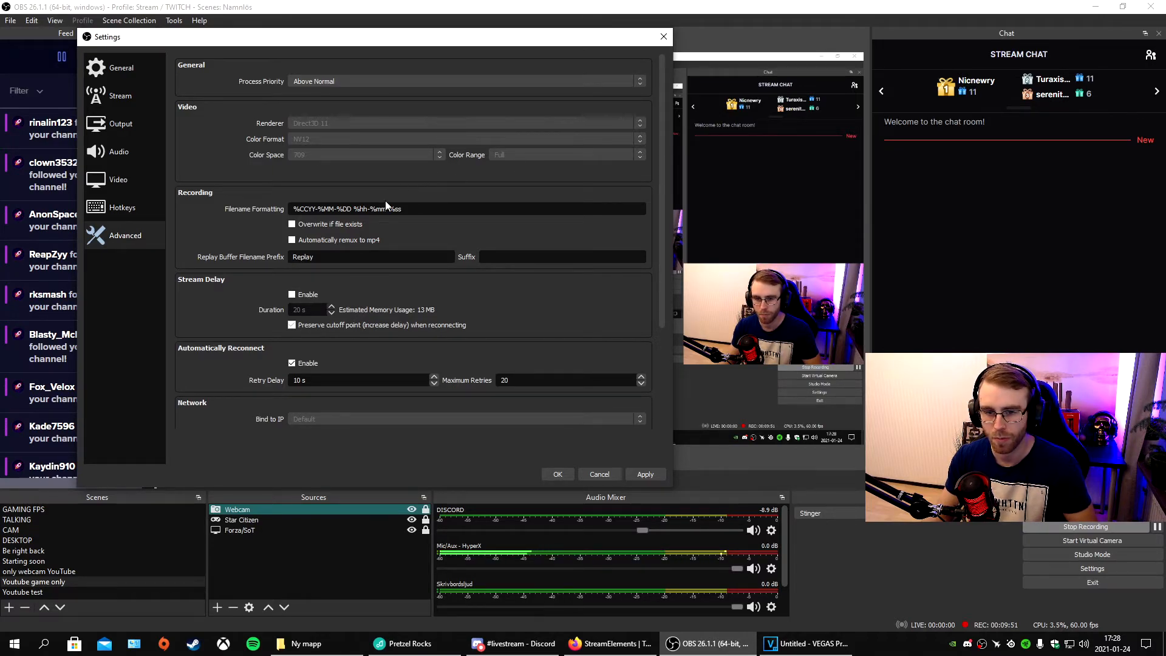
scroll(442, 234, down, 3)
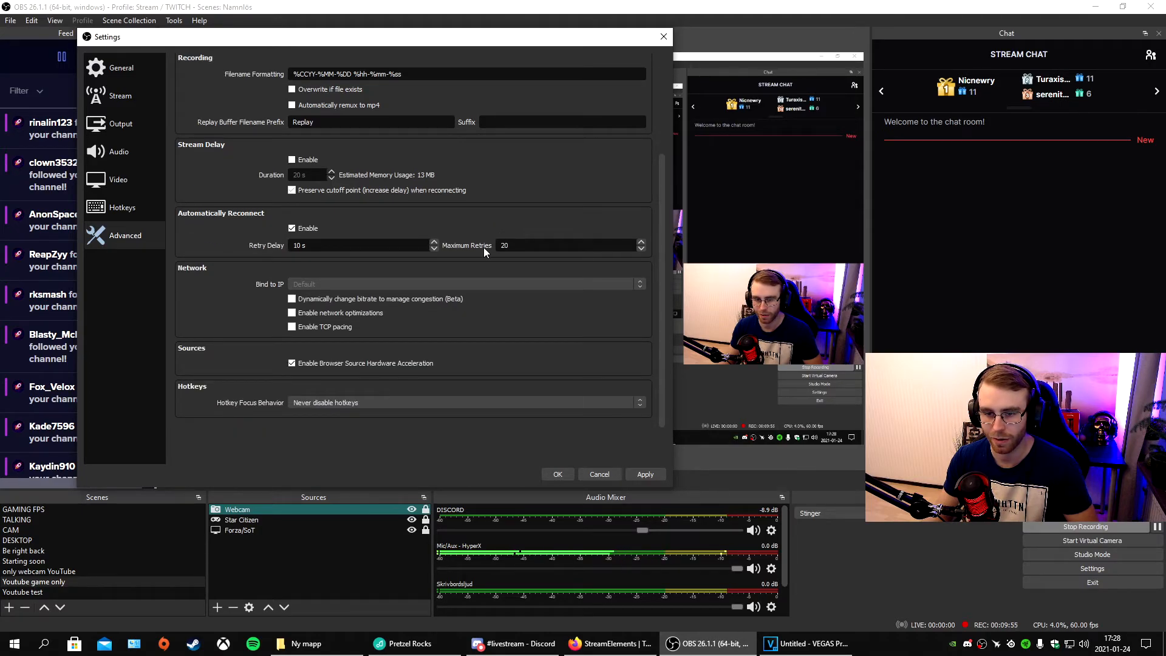
scroll(493, 307, up, 3)
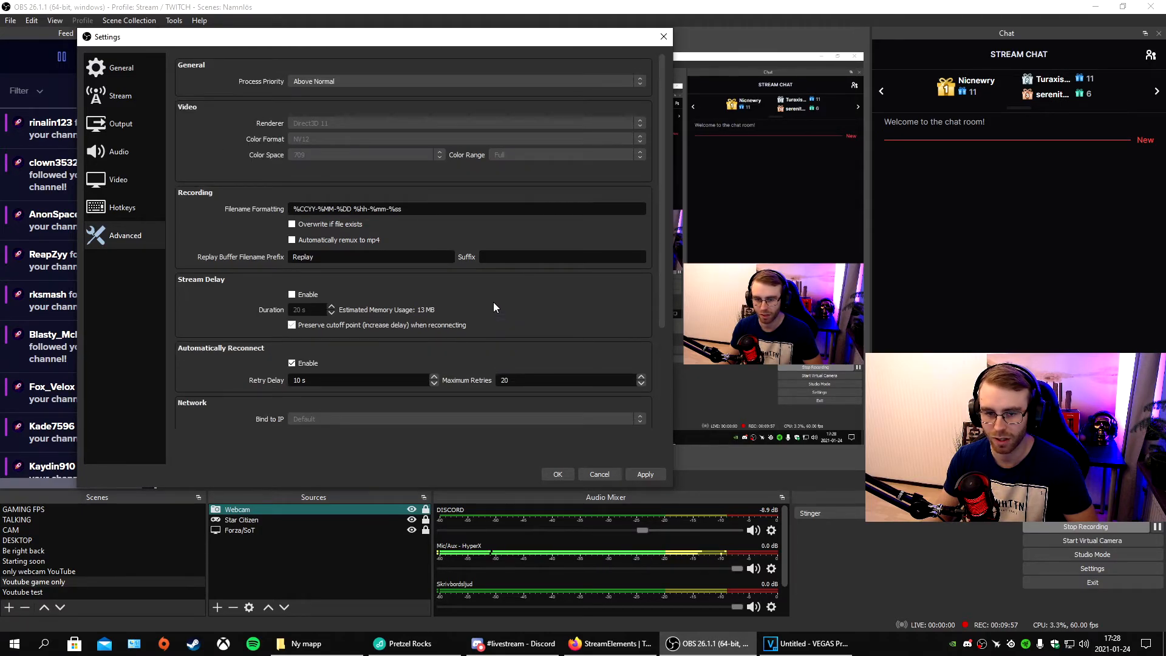
- Recheck every settings category from General to Advanced, including the output subsections, and apply the settings
click(126, 68)
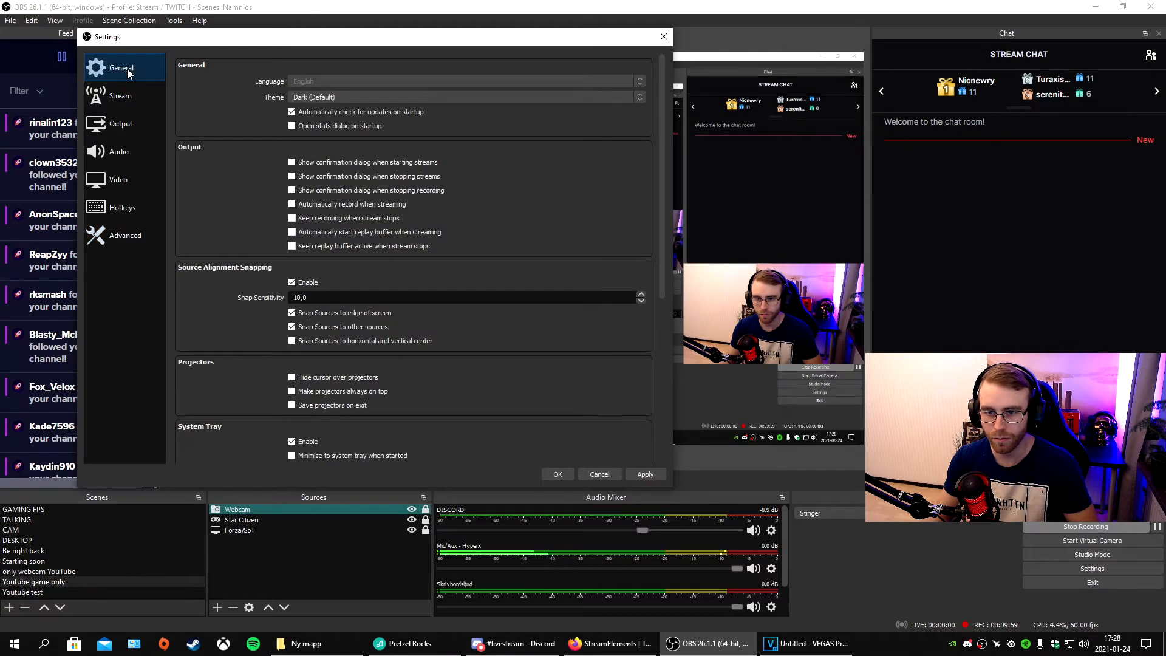
click(125, 95)
click(125, 124)
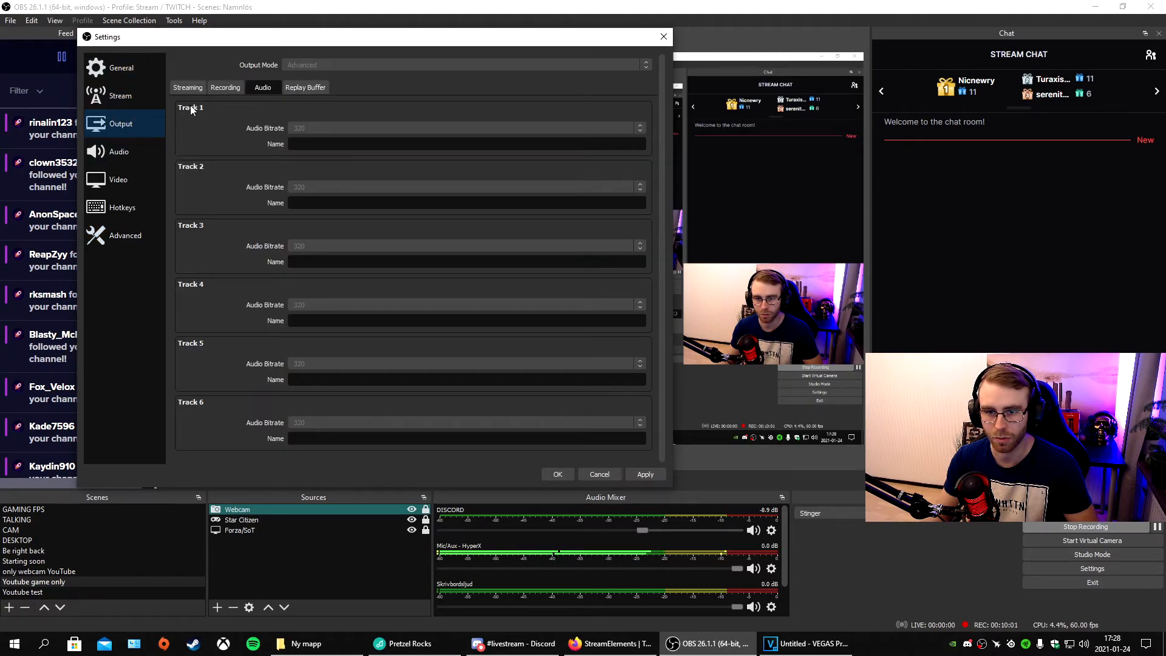
click(316, 90)
click(188, 88)
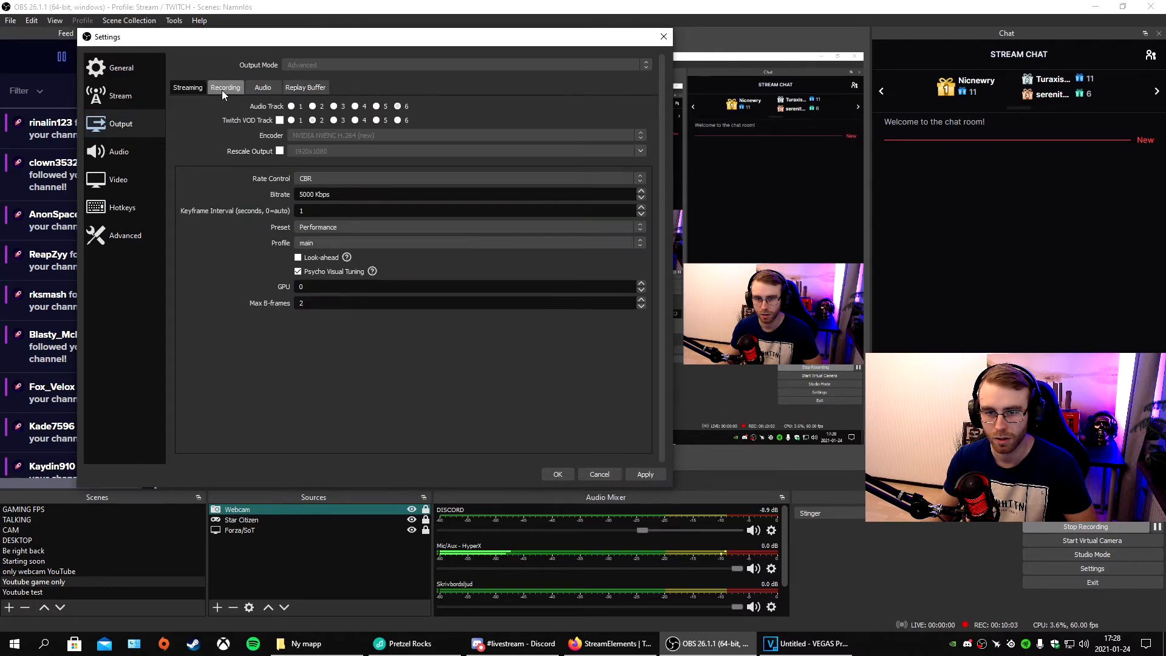
click(119, 152)
click(119, 183)
click(120, 208)
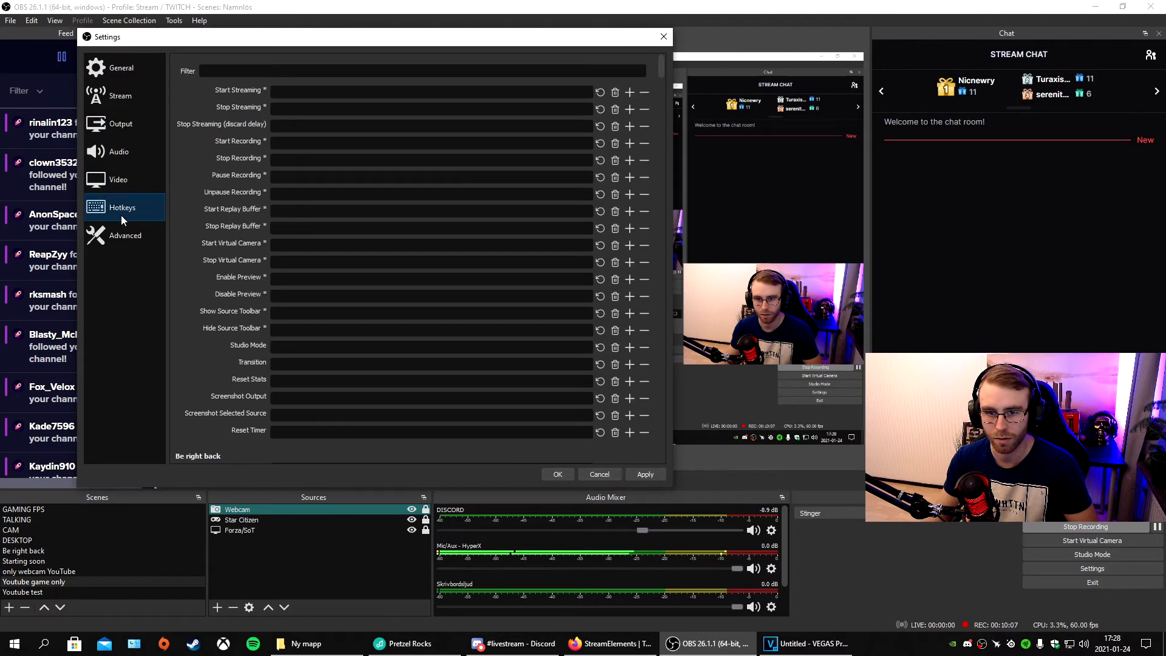
click(123, 236)
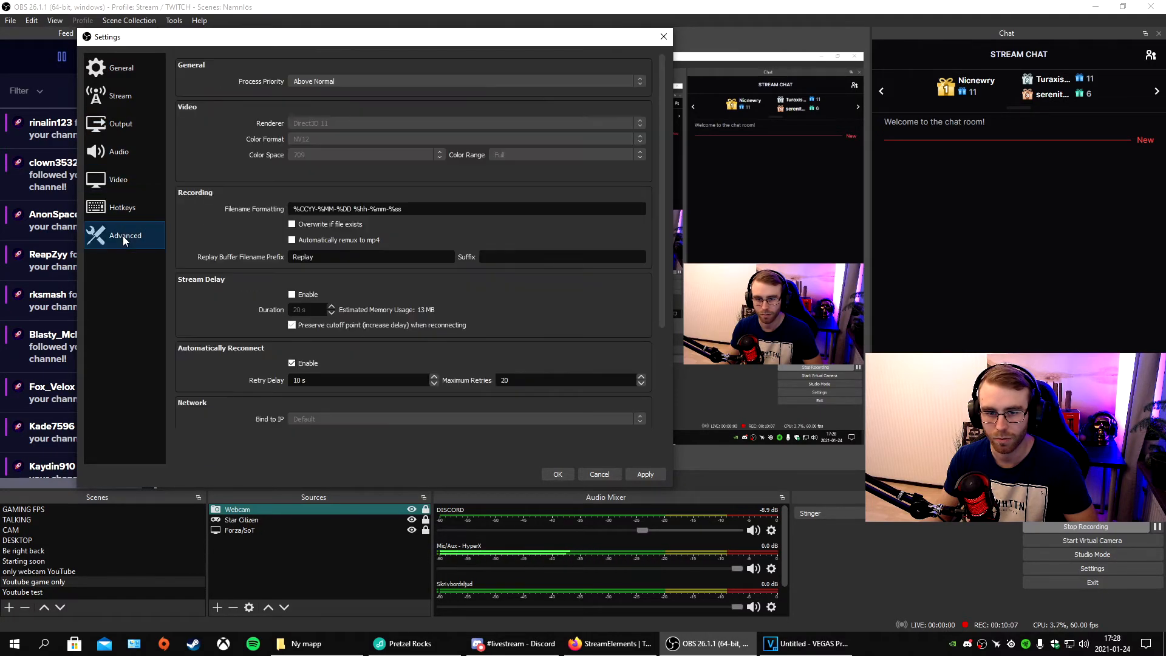
click(648, 473)
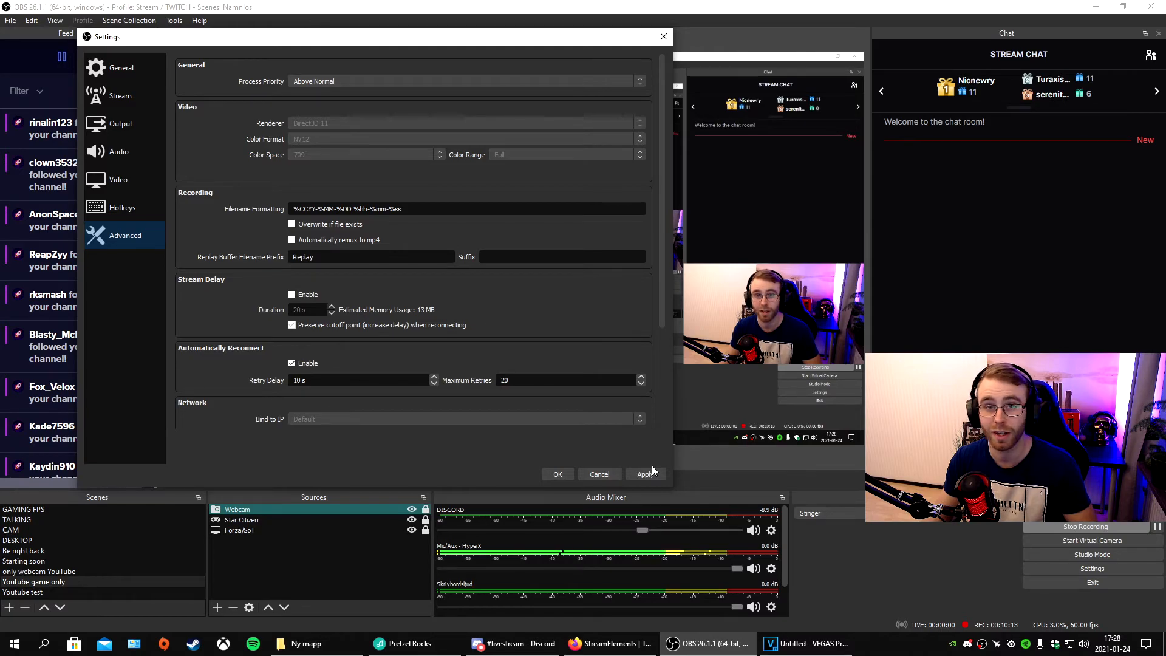